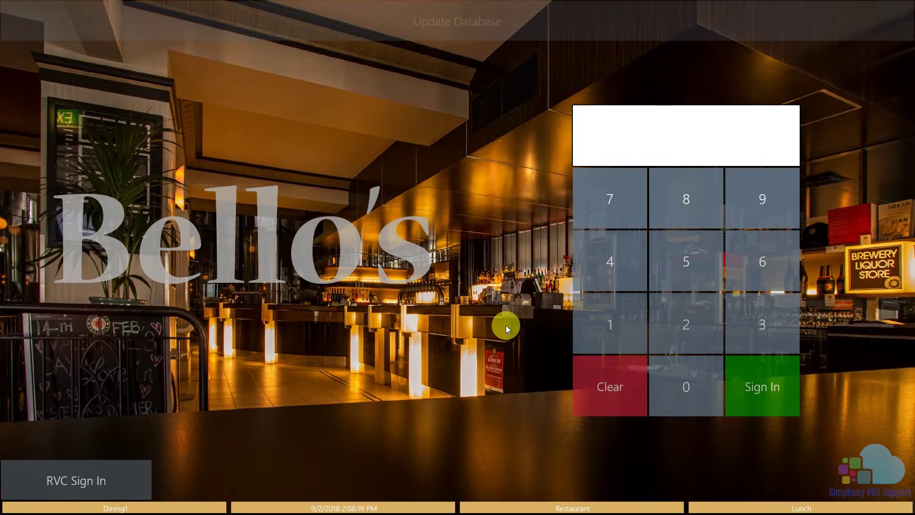
Sign in to the workstation with the employee PIN and open the existing check
left_click(603, 328)
left_click(748, 384)
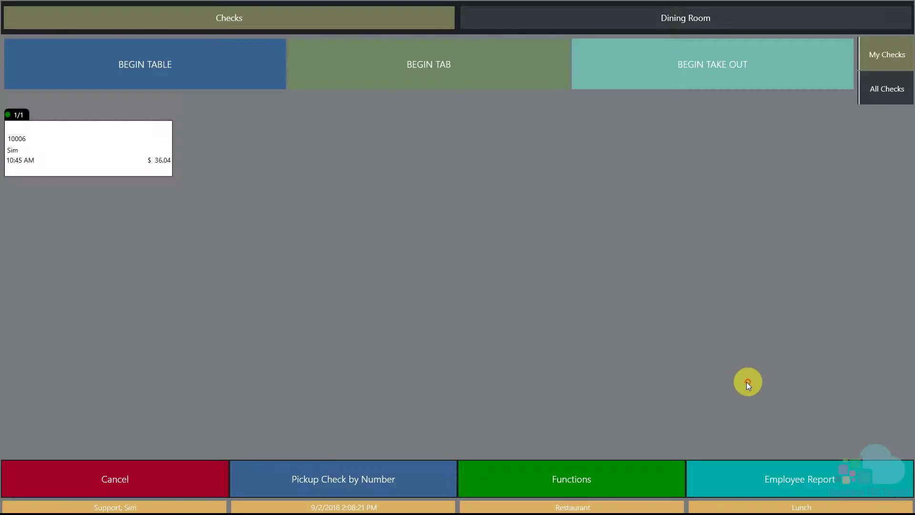
left_click(141, 164)
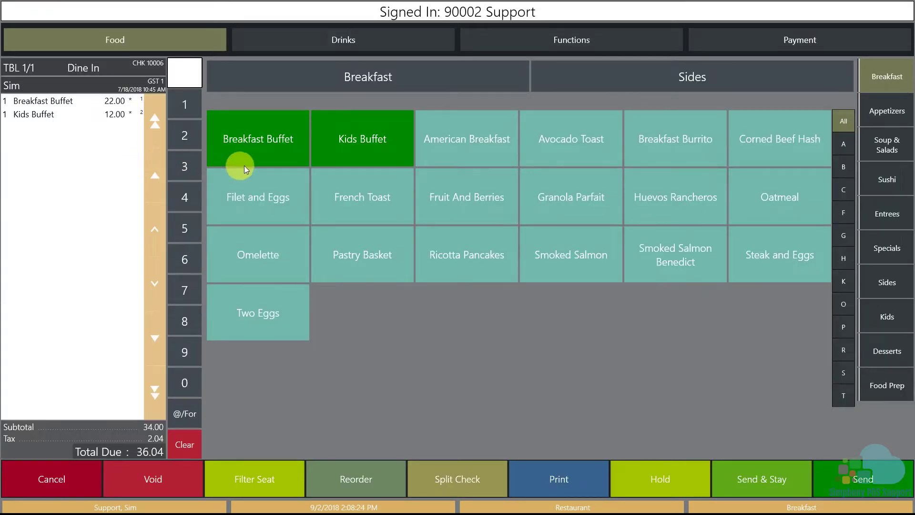
Add an American Breakfast to the check for seat 1
left_click(457, 158)
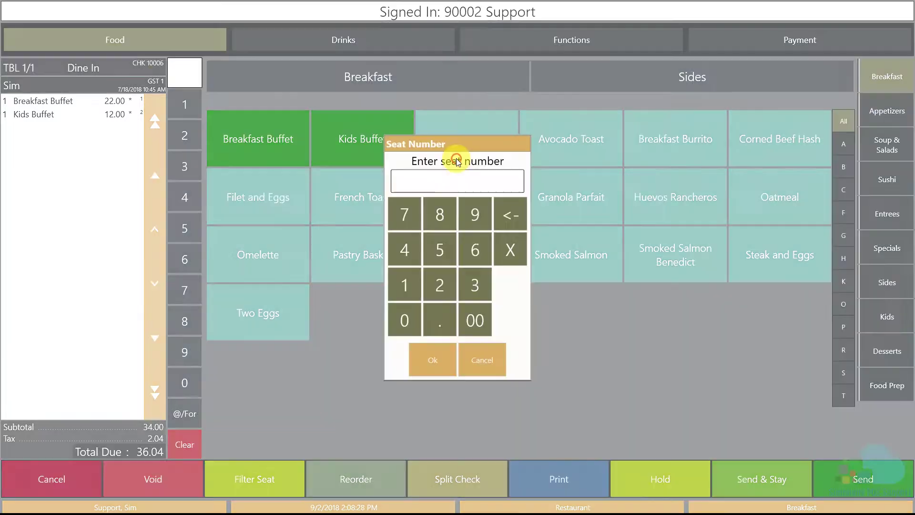
left_click(418, 284)
left_click(436, 361)
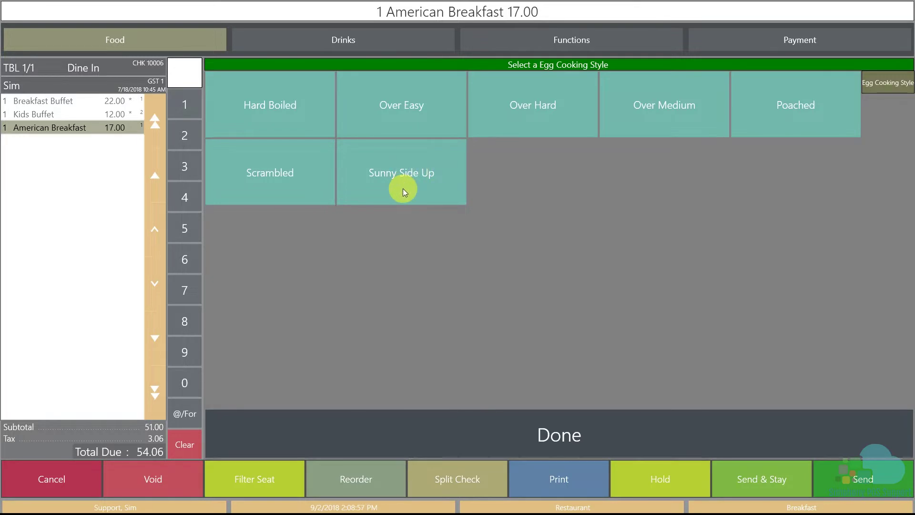
Try to finish the order, then pick Scrambled as the American Breakfast's egg cooking style
left_click(539, 427)
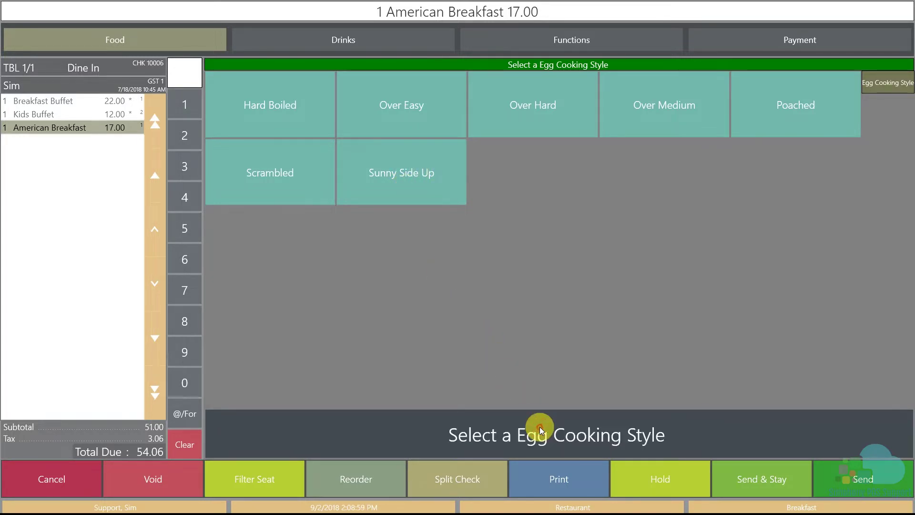
left_click(307, 189)
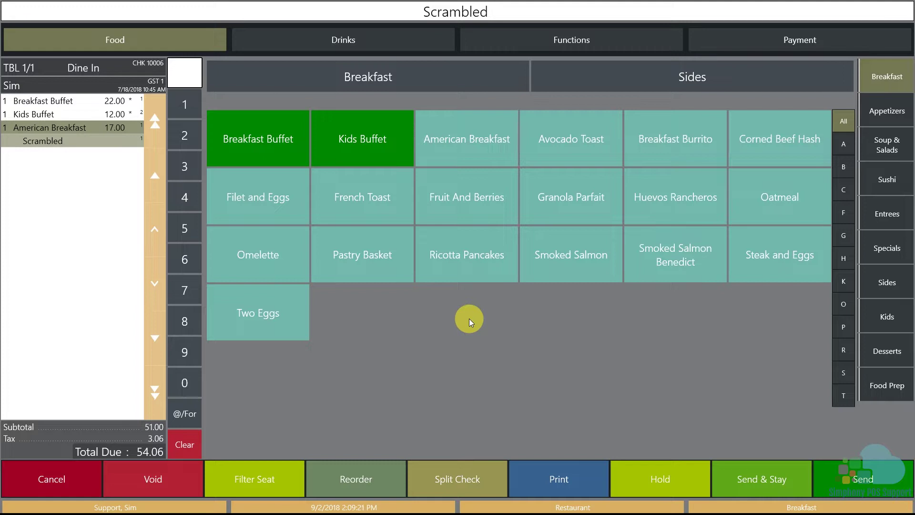
Show the Food Prep modifiers and condiments next to the check
left_click(884, 385)
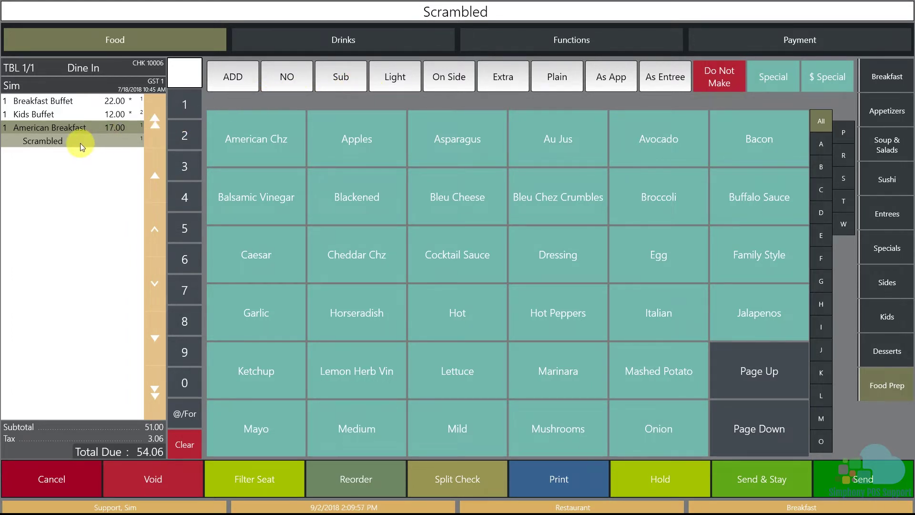
Add American Chz with the ADD prefix to the American Breakfast
left_click(236, 81)
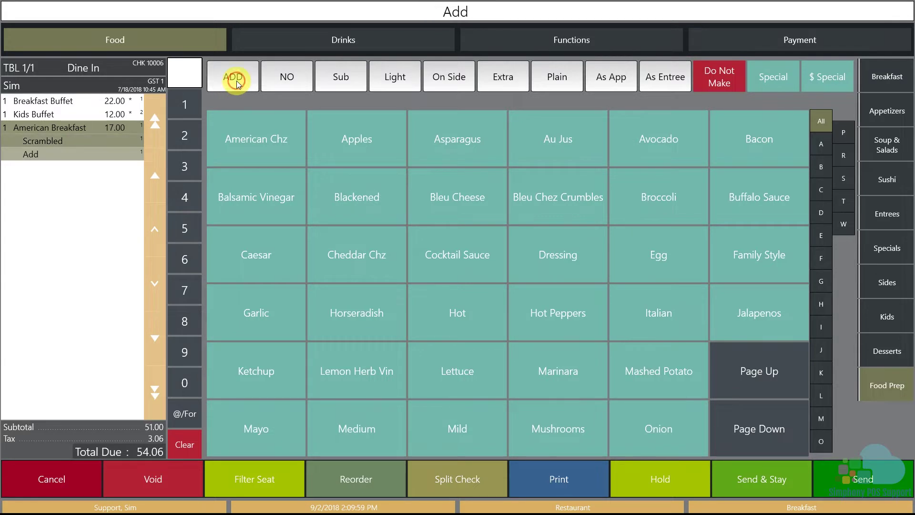
left_click(258, 138)
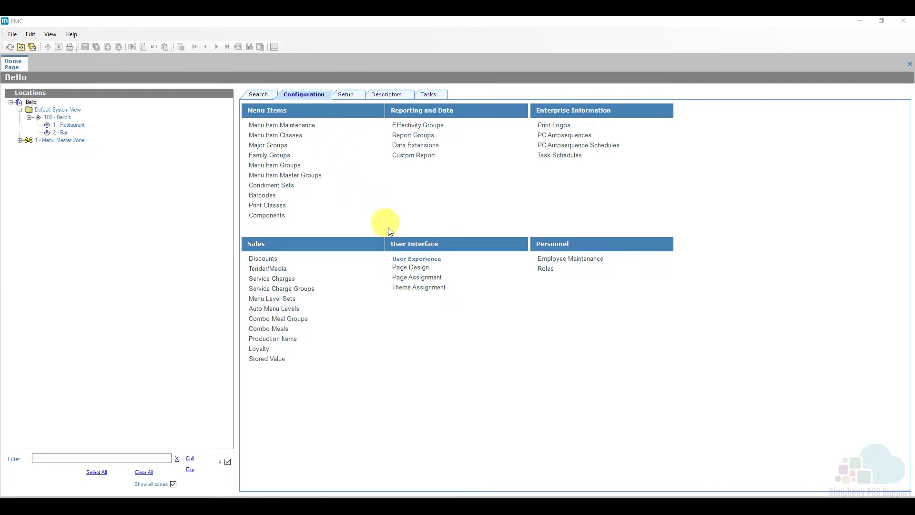
Open Page Design under User Interface to list Sign In, Begin Checks, Transactions and Condiment Screen
left_click(415, 268)
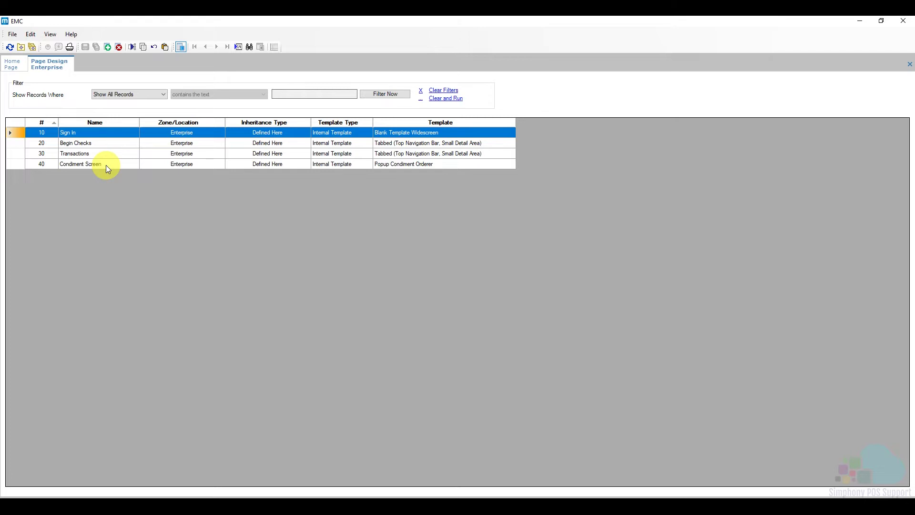
Open the Condiment Screen record in form view to see its Popup Condiment Orderer template
left_click(18, 163)
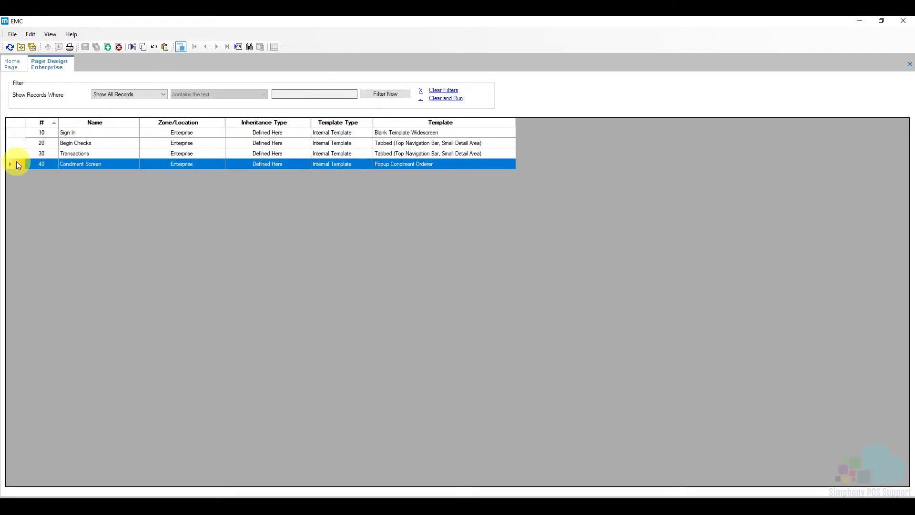
double_click(17, 161)
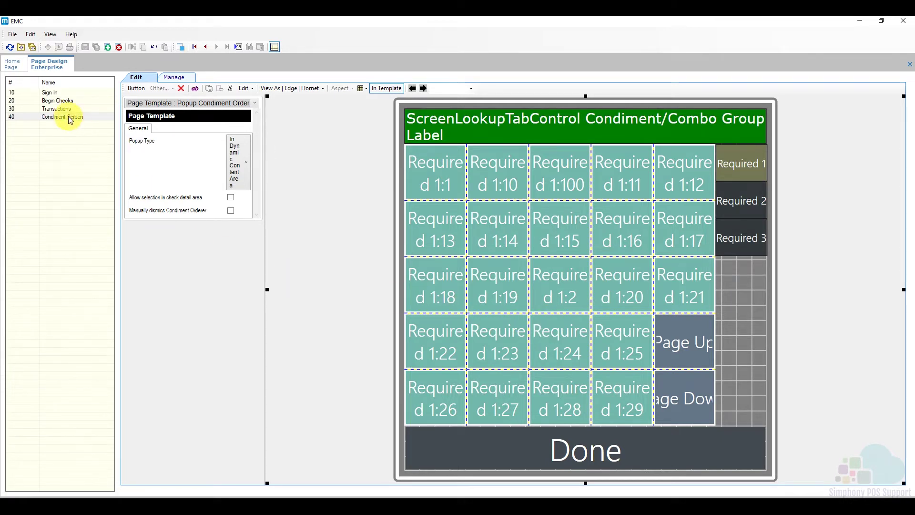
left_click(109, 50)
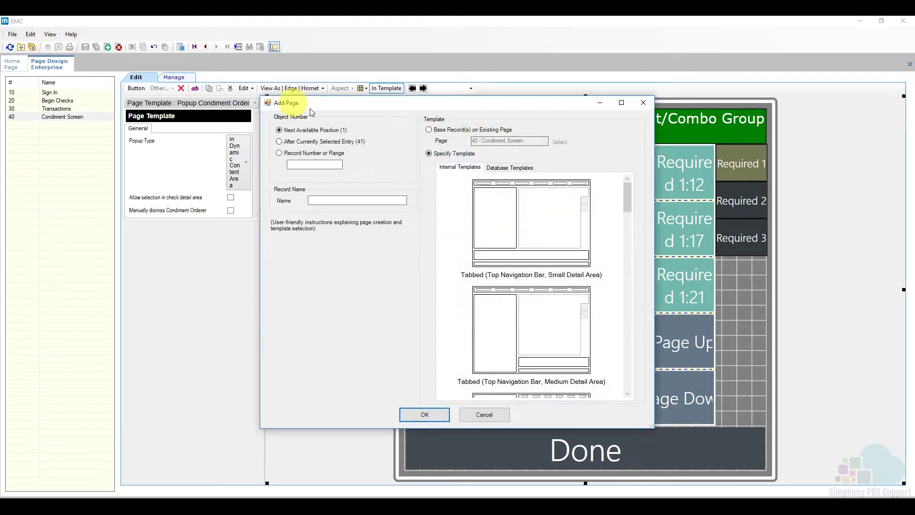
left_click(301, 142)
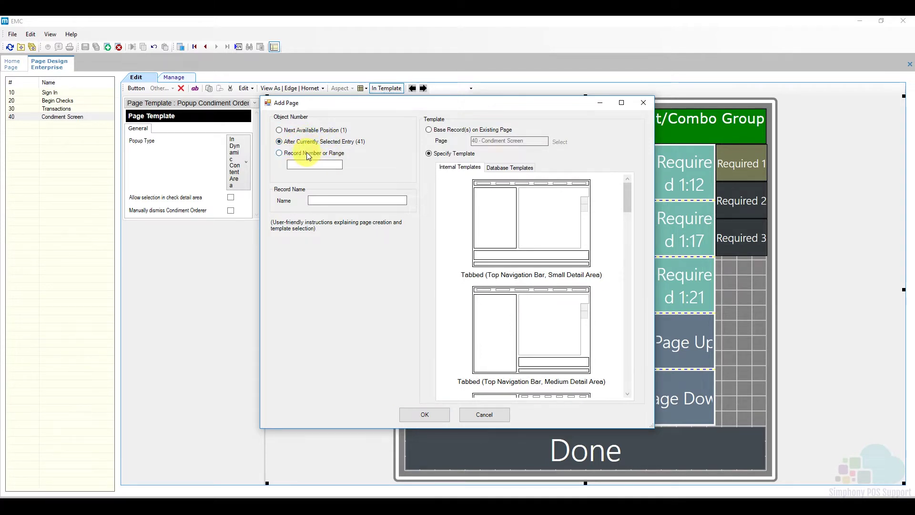
left_click(321, 200)
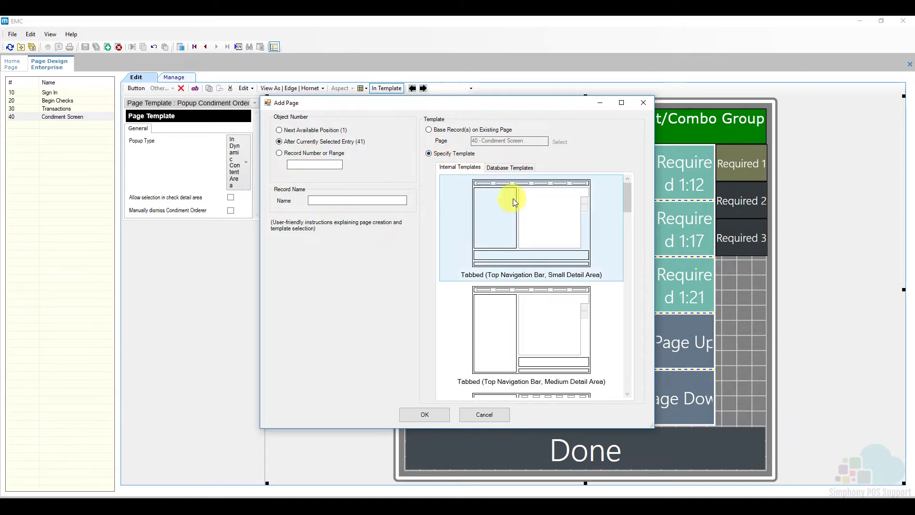
left_click(628, 204)
left_click_drag(628, 203, 634, 388)
left_click(555, 339)
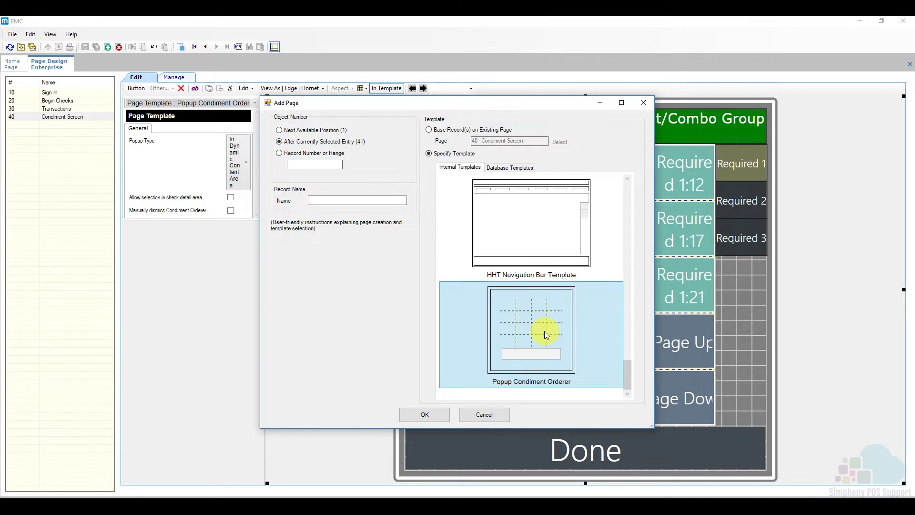
left_click(486, 415)
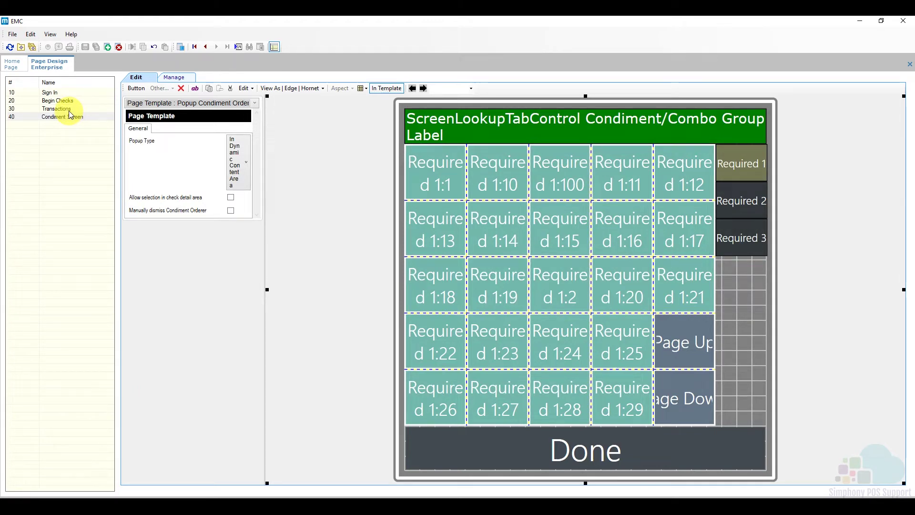
Switch to the Transactions page design and set the preview aspect to 16:9
left_click(69, 111)
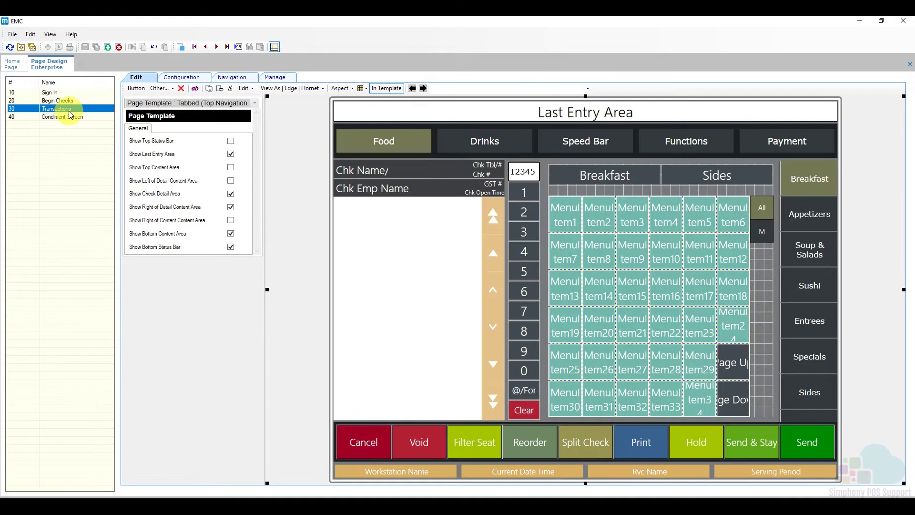
left_click(346, 91)
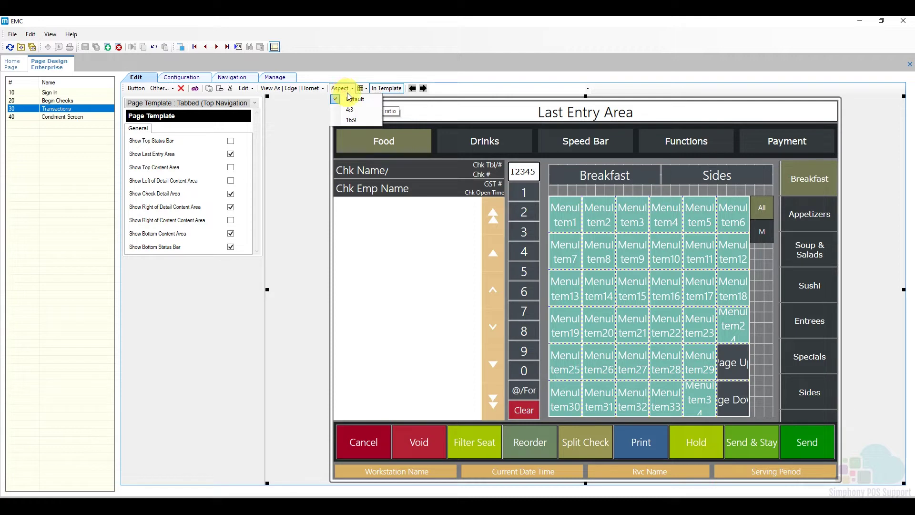
left_click(352, 120)
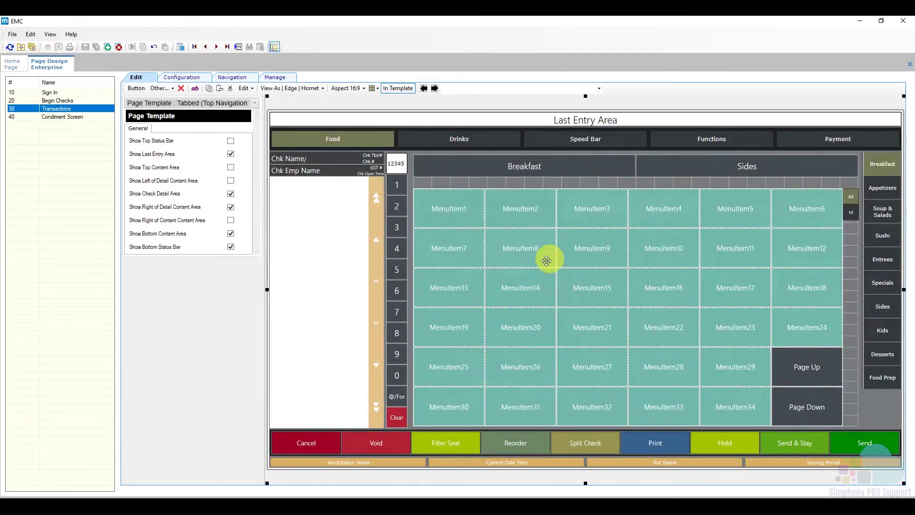
On the Food Prep tab, inspect the ADD, NO and Do Not Make buttons and the SLU 120 Food Mods grid
left_click(883, 378)
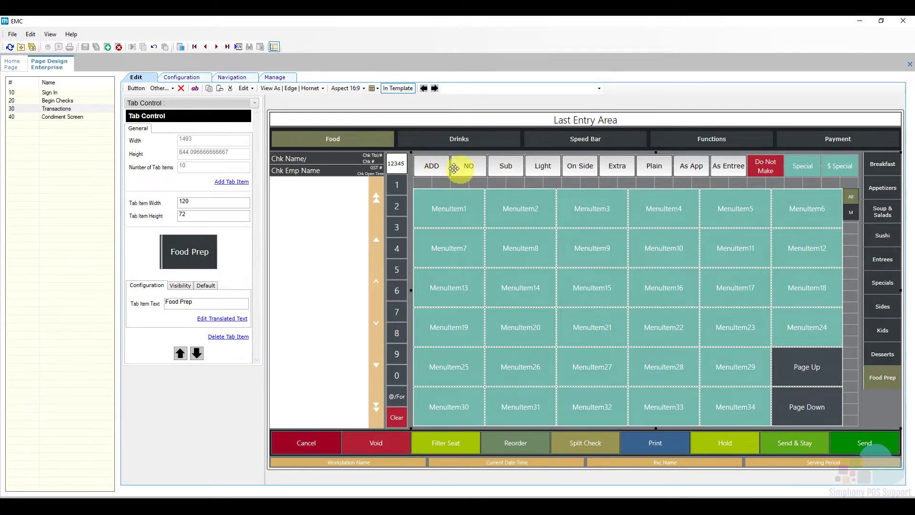
left_click(432, 167)
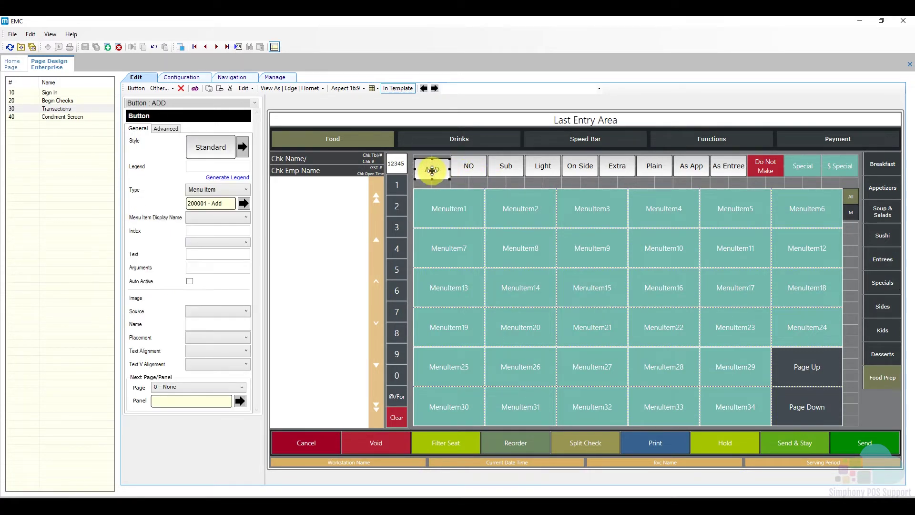
mouse_move(432, 170)
left_mouse_down()
mouse_move(440, 196)
mouse_move(431, 167)
left_mouse_up()
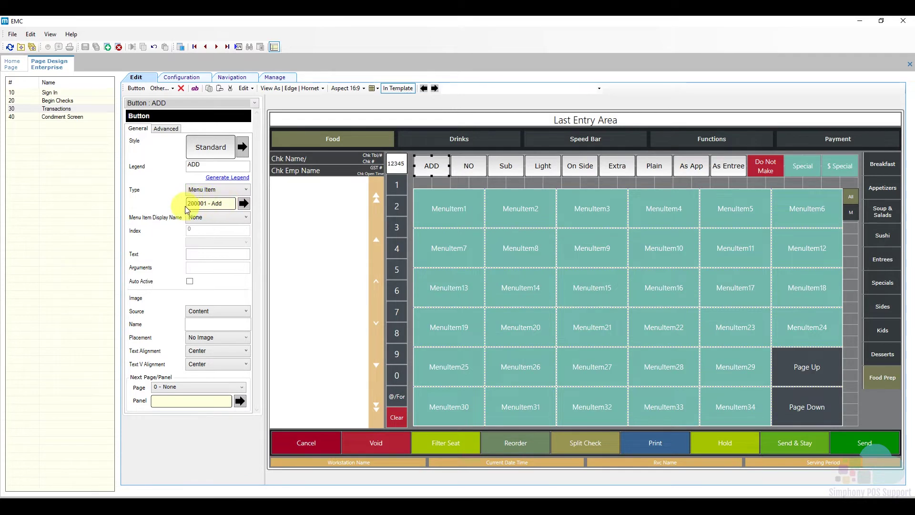
left_click(469, 167)
left_click(762, 167)
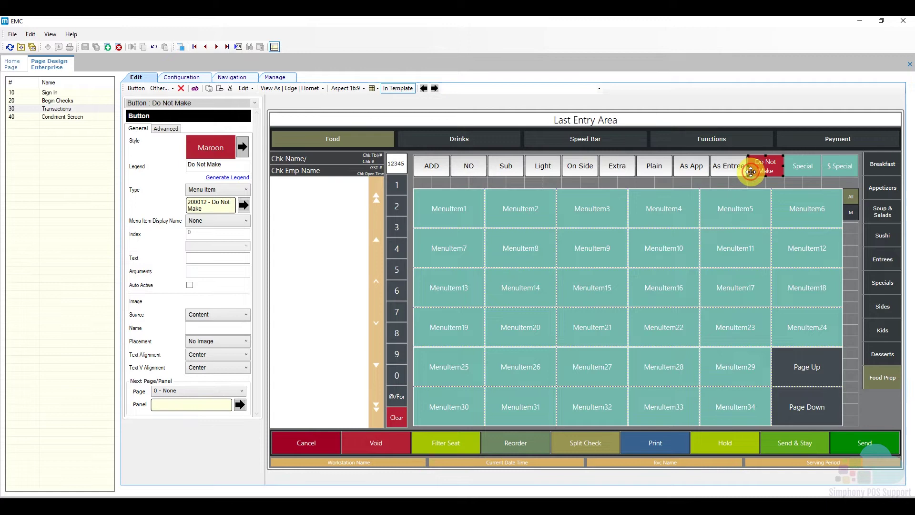
left_click(514, 262)
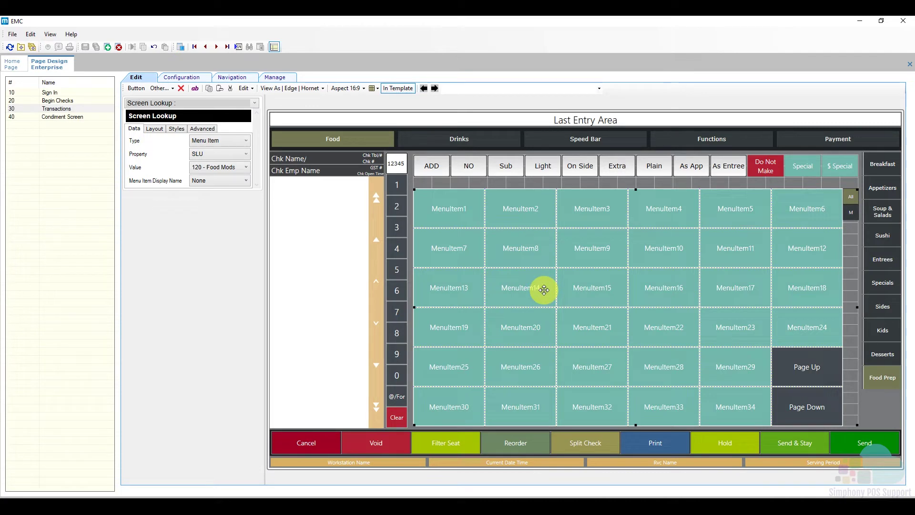
left_click_drag(544, 289, 538, 308)
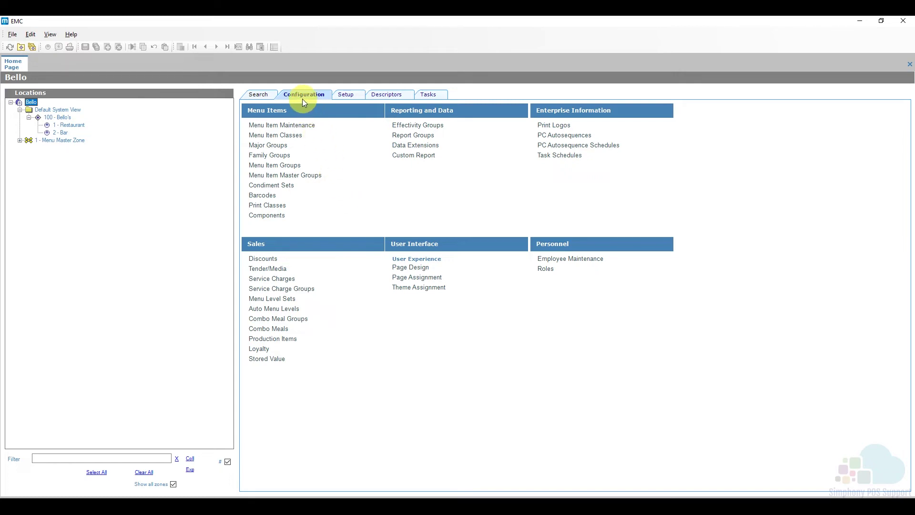
In Menu Item Classes, review classes 1001 Food, 2001 R - Meat Temp and 2006 R - Egg Cooking Style
left_click(298, 140)
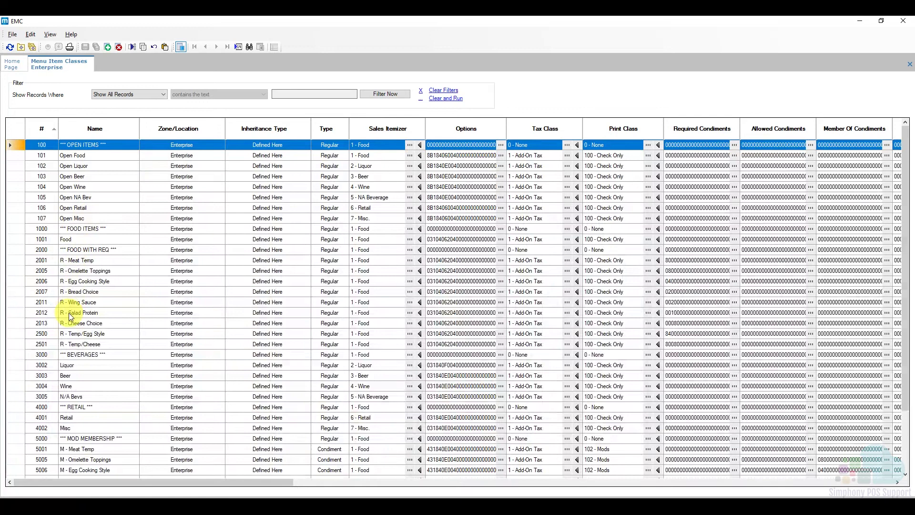
left_click(16, 241)
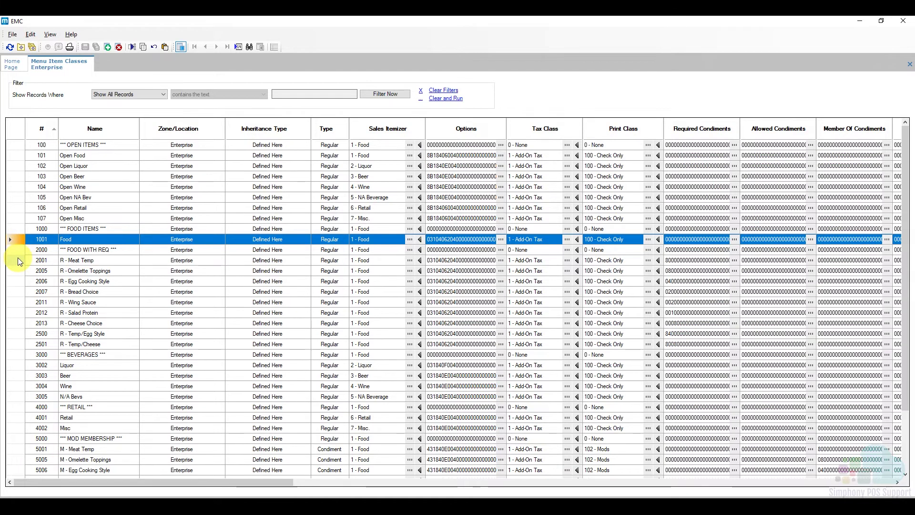
left_click(17, 260)
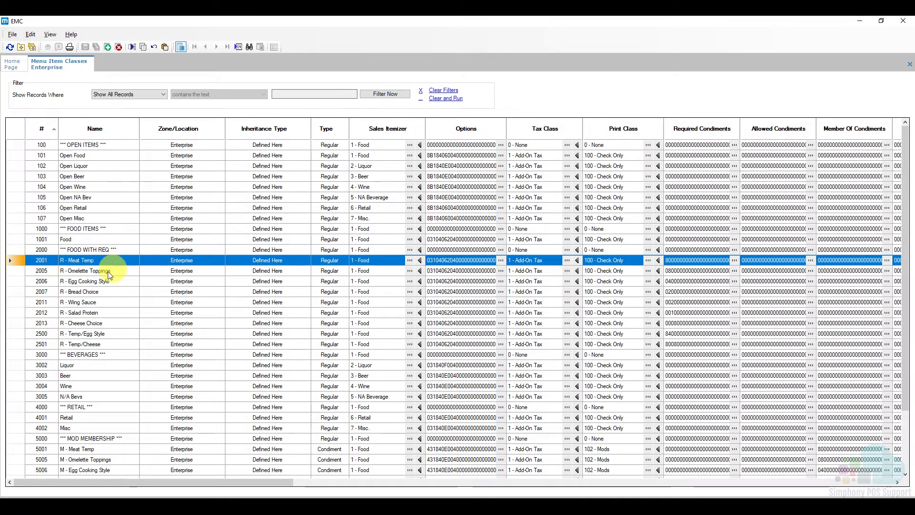
left_click(16, 281)
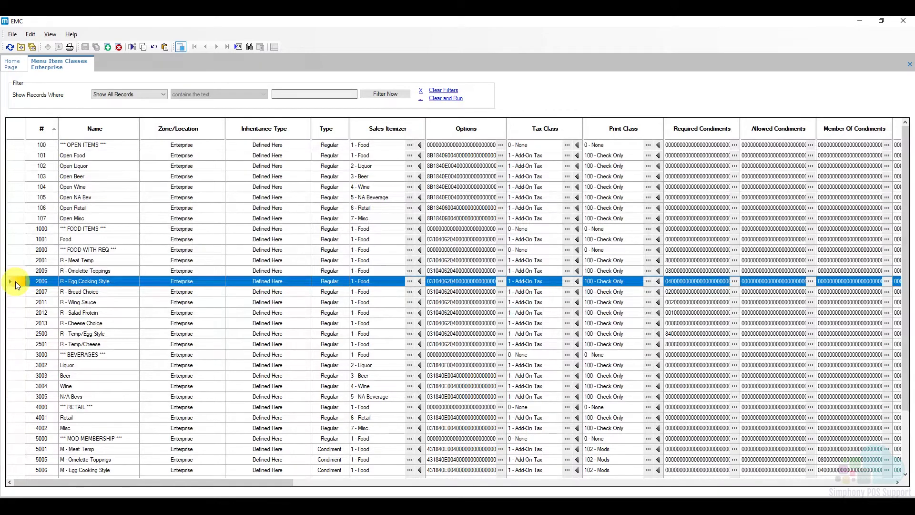
Open class 2006 in form view and view its Condiment Groups, where 6 - Egg Cooking Style is required
double_click(16, 283)
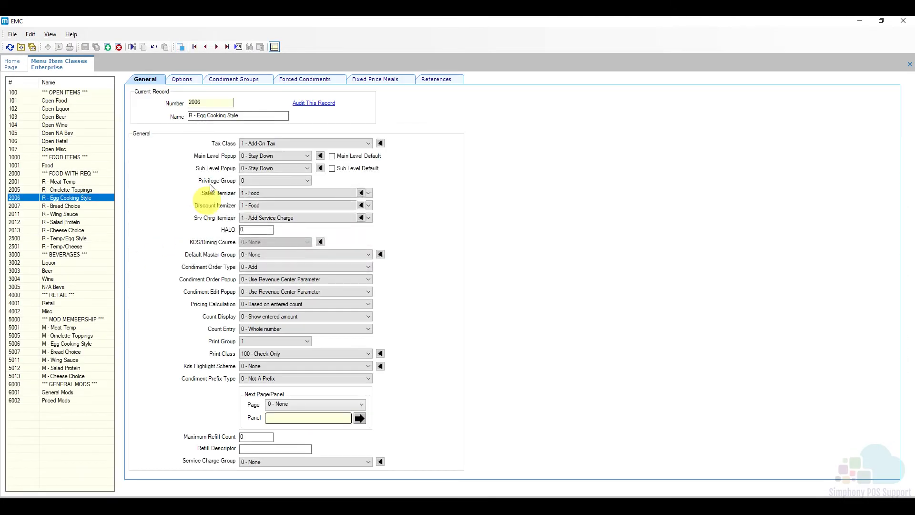
left_click(230, 81)
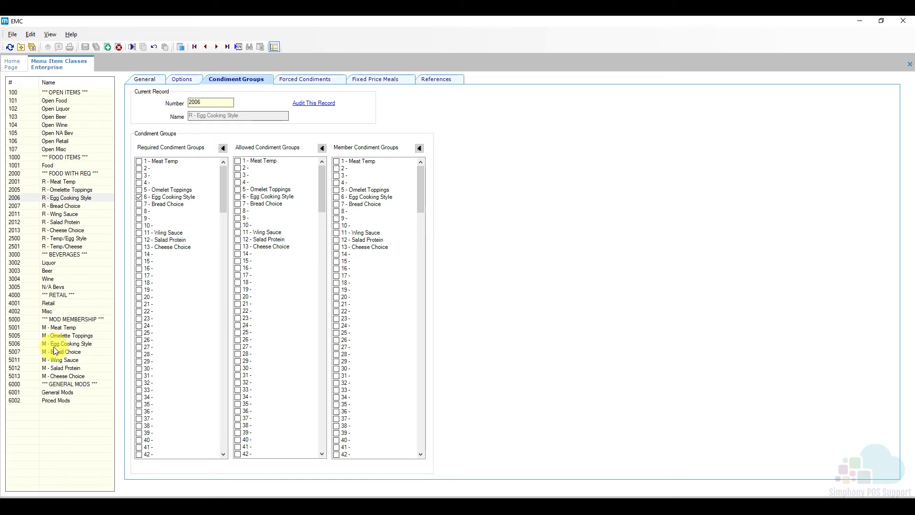
left_click(67, 345)
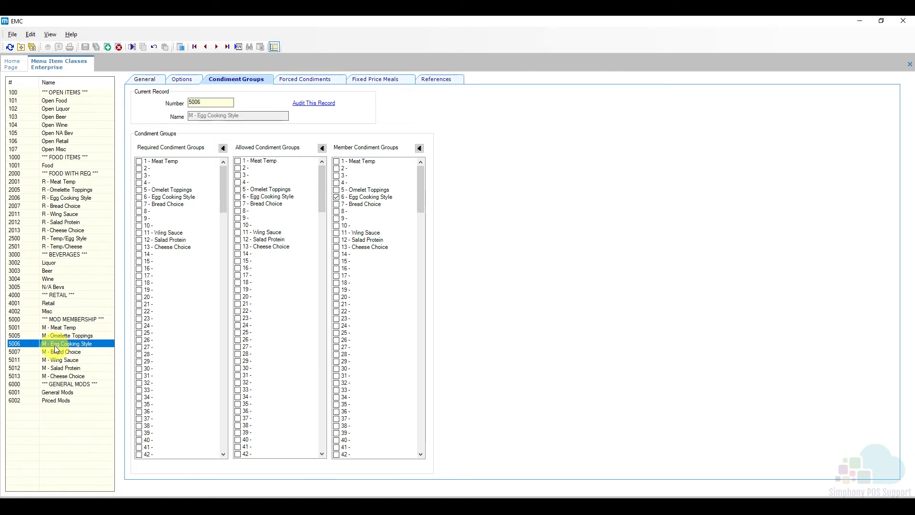
left_click(66, 199)
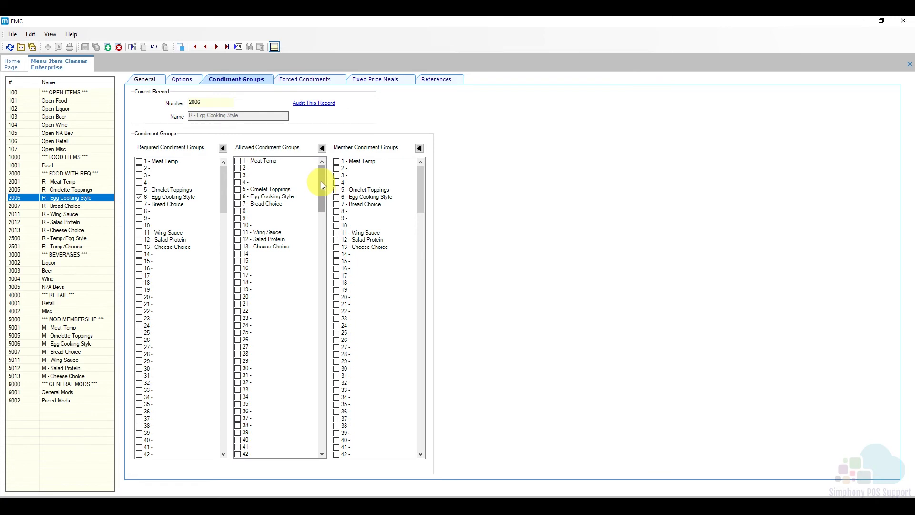
left_click_drag(321, 181, 319, 436)
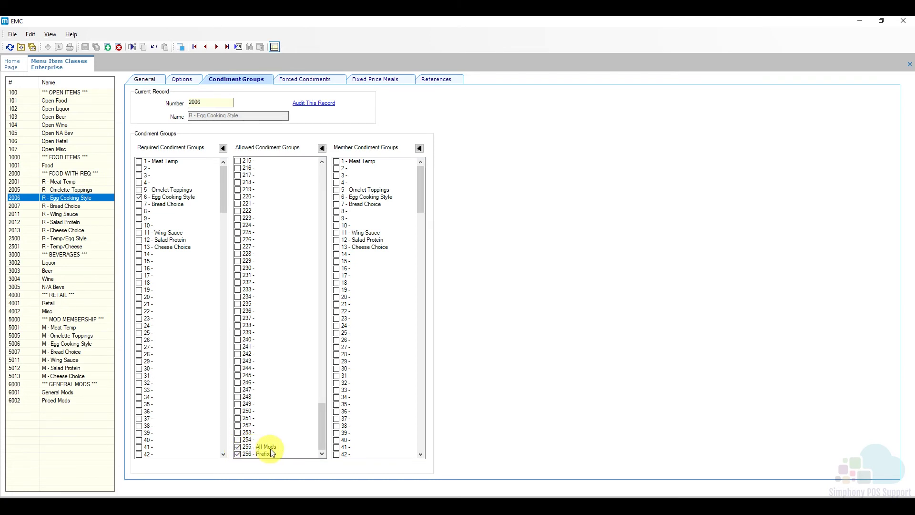
left_click_drag(324, 429, 327, 184)
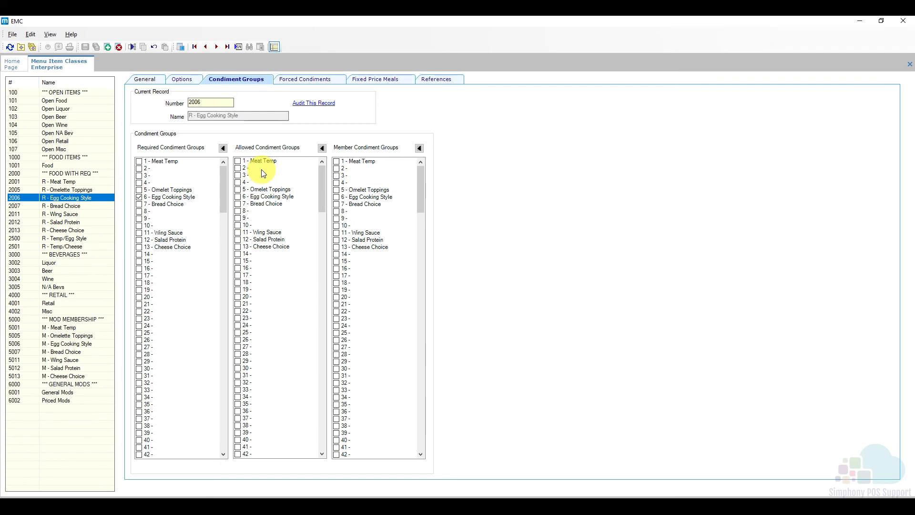
Review the class's forced condiment limits and the required Egg Cooking Style group
left_click(298, 85)
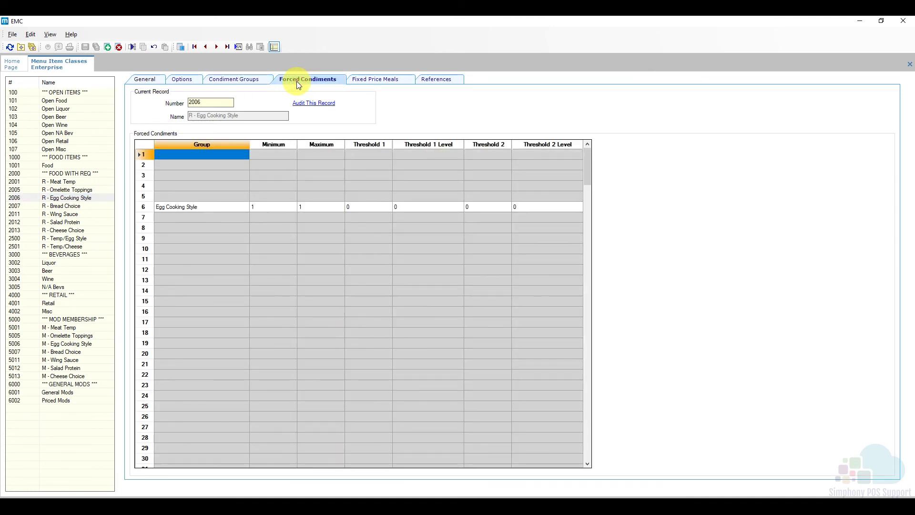
left_click(254, 82)
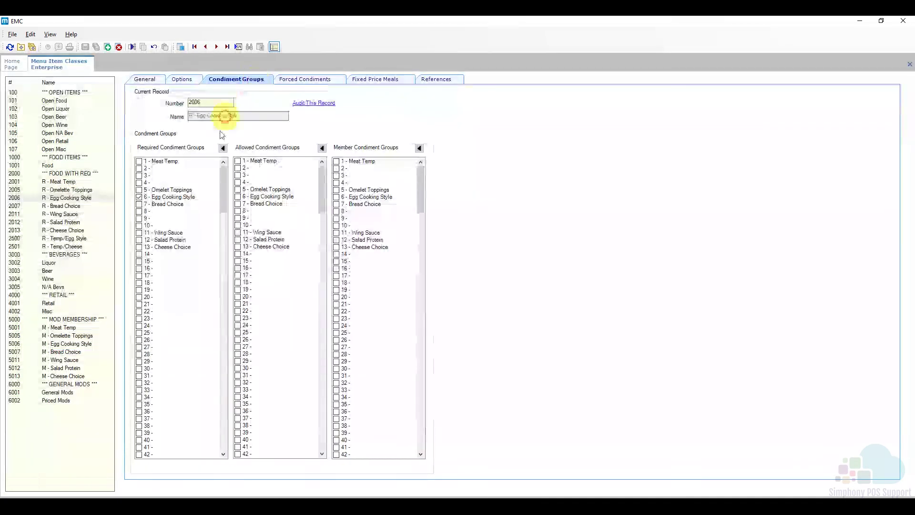
left_click(156, 198)
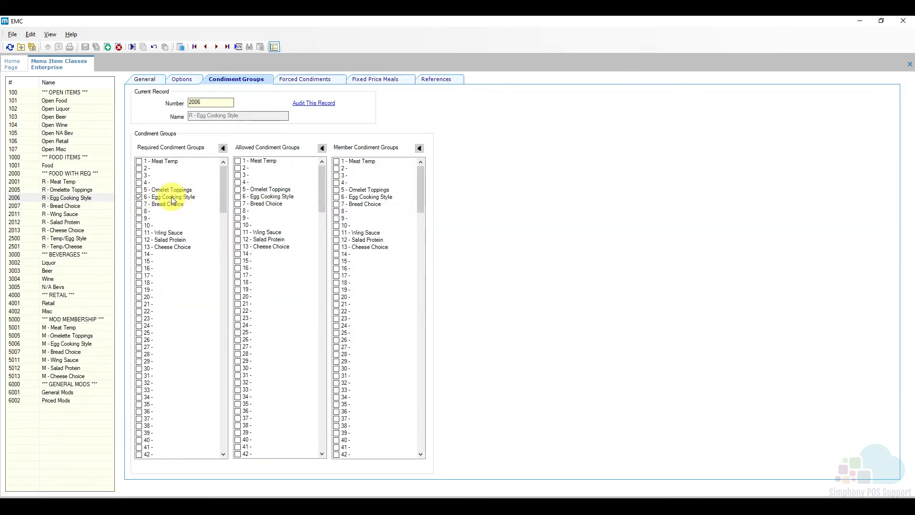
left_click(288, 81)
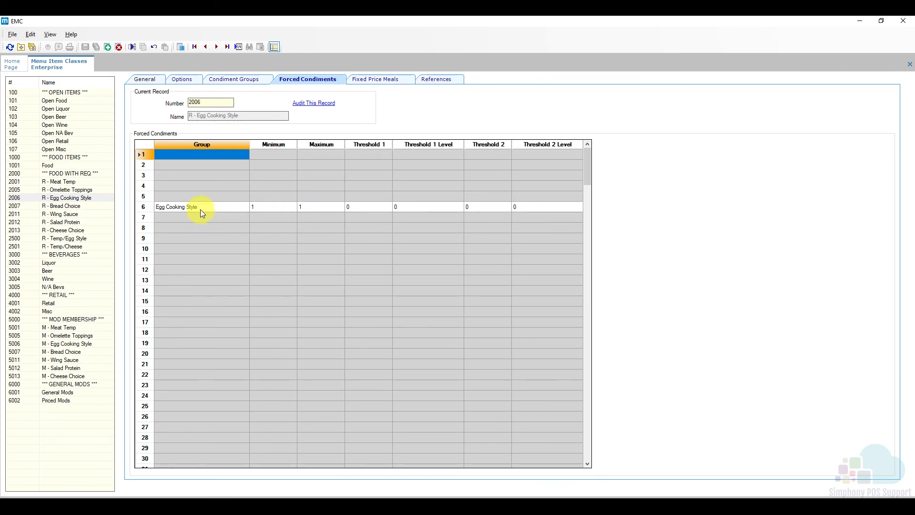
Change the Egg Cooking Style forced condiment maximum from 1 to 2
left_click(310, 205)
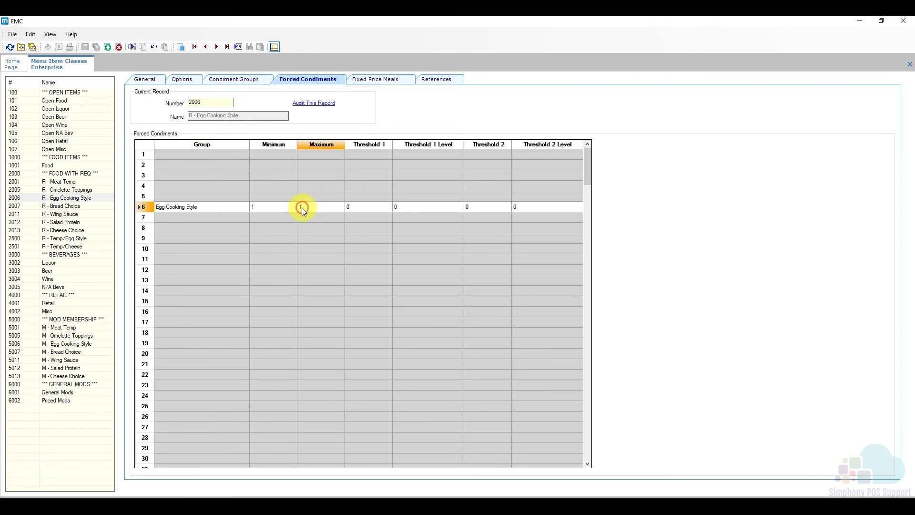
key("shift+Tab")
left_click(310, 209)
type("2")
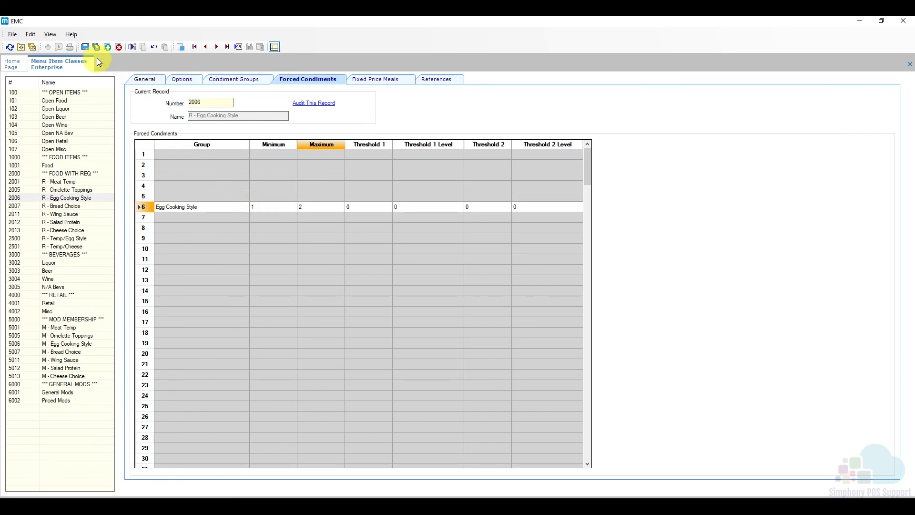
Save the maximum of 2 in EMC, update the POS database, and sign in with the employee number
left_click(85, 46)
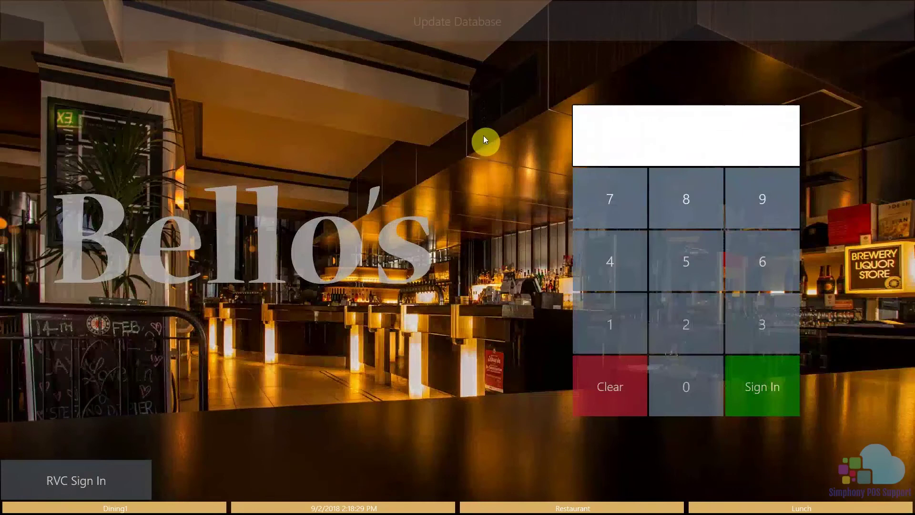
left_click(474, 33)
left_click(610, 316)
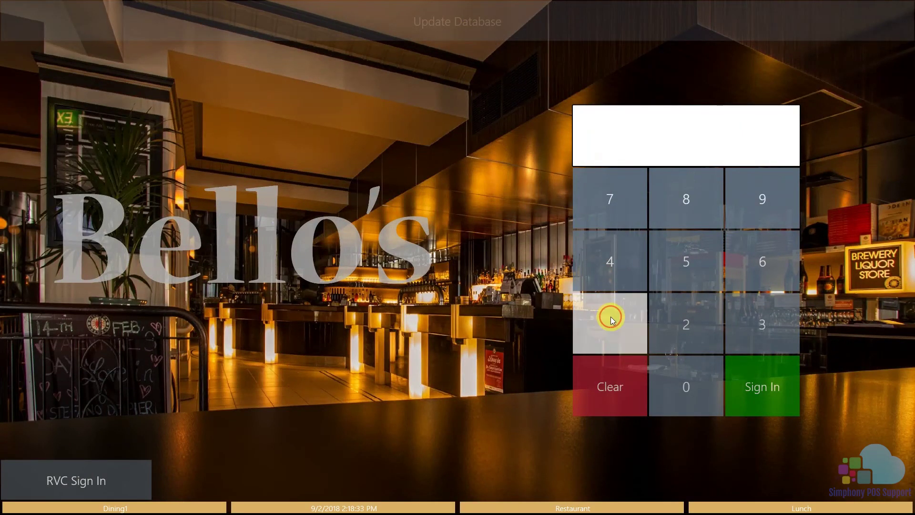
left_click(741, 383)
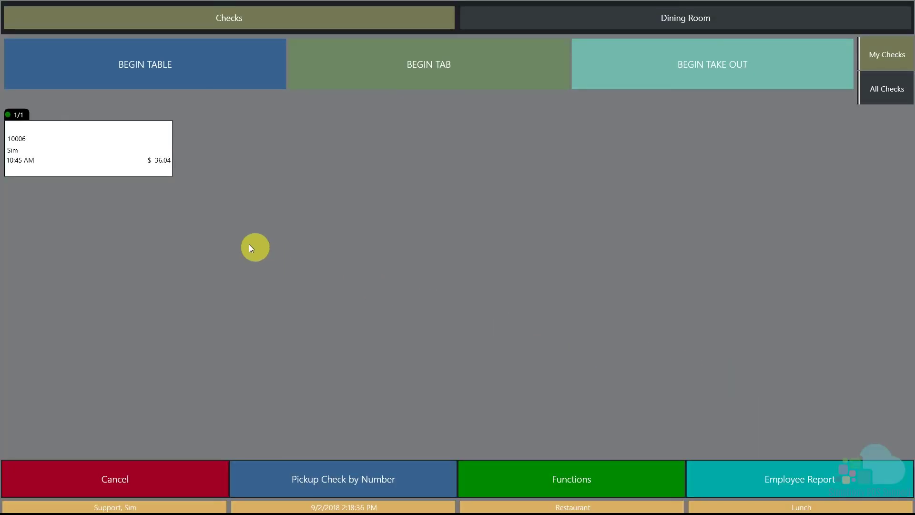
Add an American Breakfast for seat 1 to the open dine-in check
left_click(130, 160)
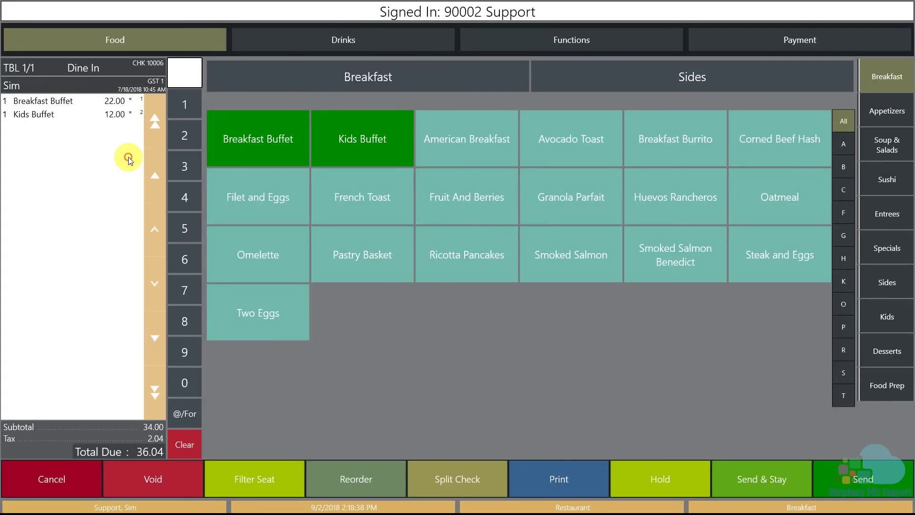
left_click(451, 159)
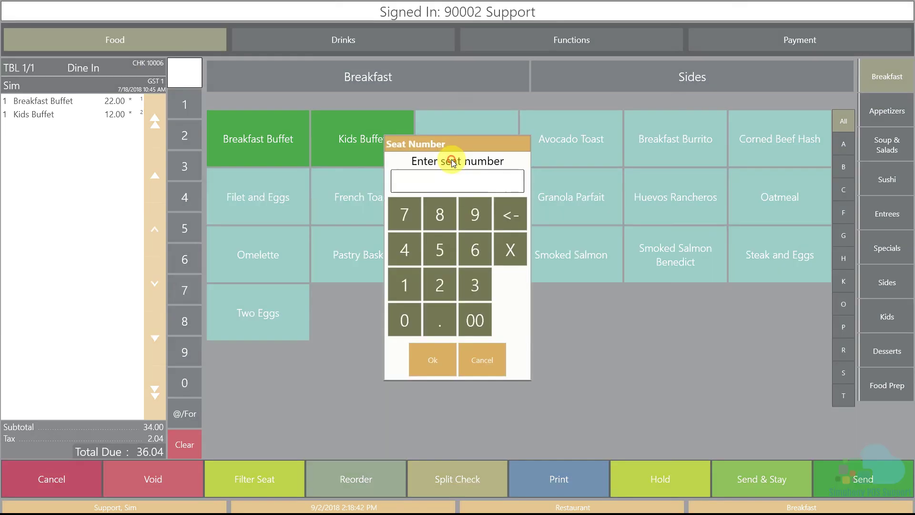
left_click(417, 285)
left_click(439, 365)
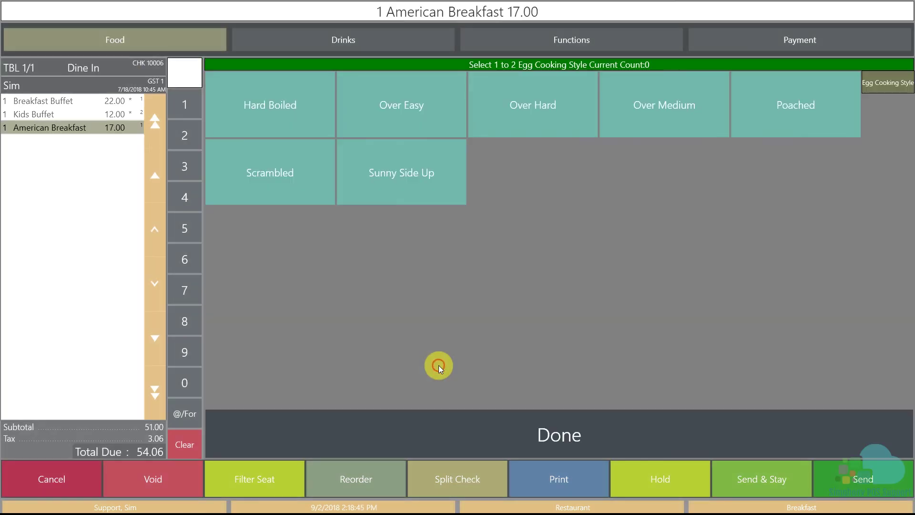
Pick Scrambled and Over Easy as the egg styles, then open the SimSupport Courses page
left_click(295, 169)
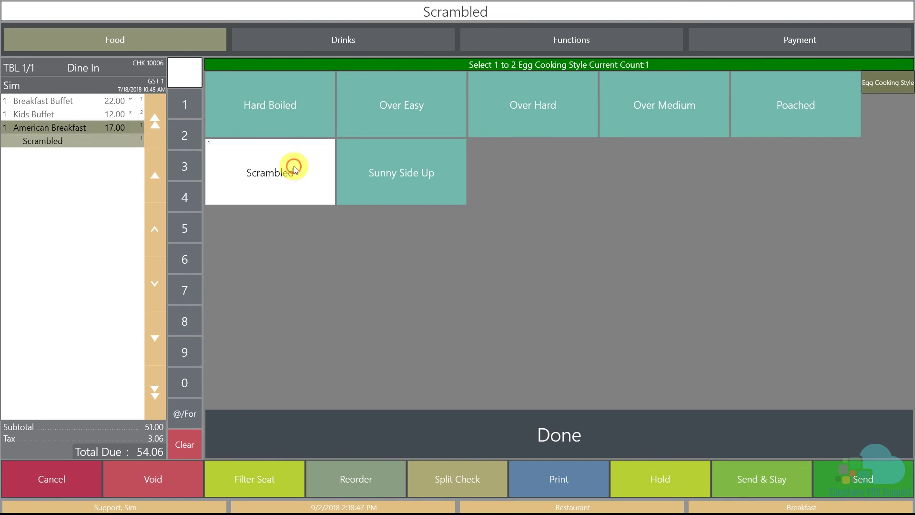
left_click(377, 116)
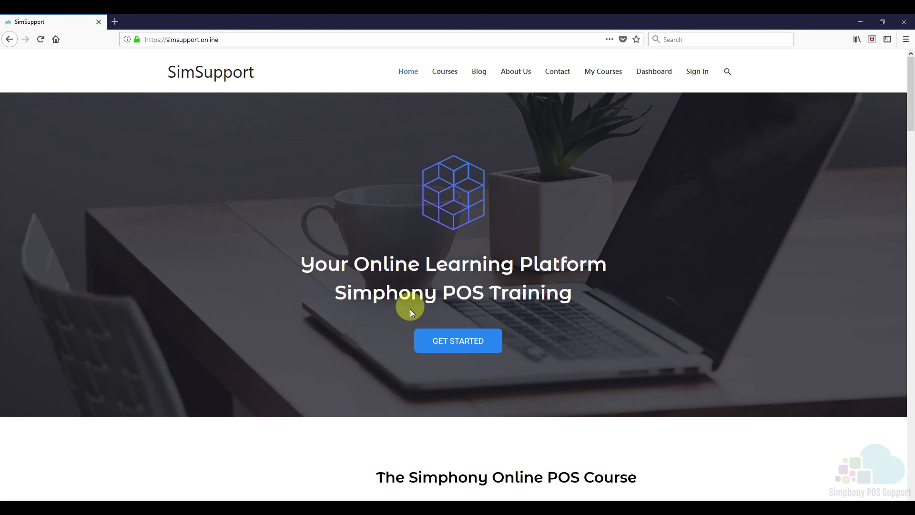
left_click(446, 343)
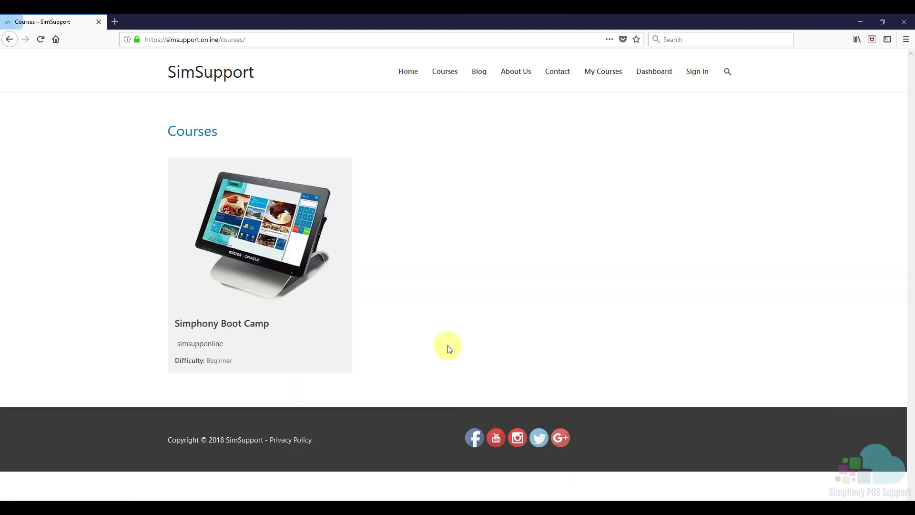